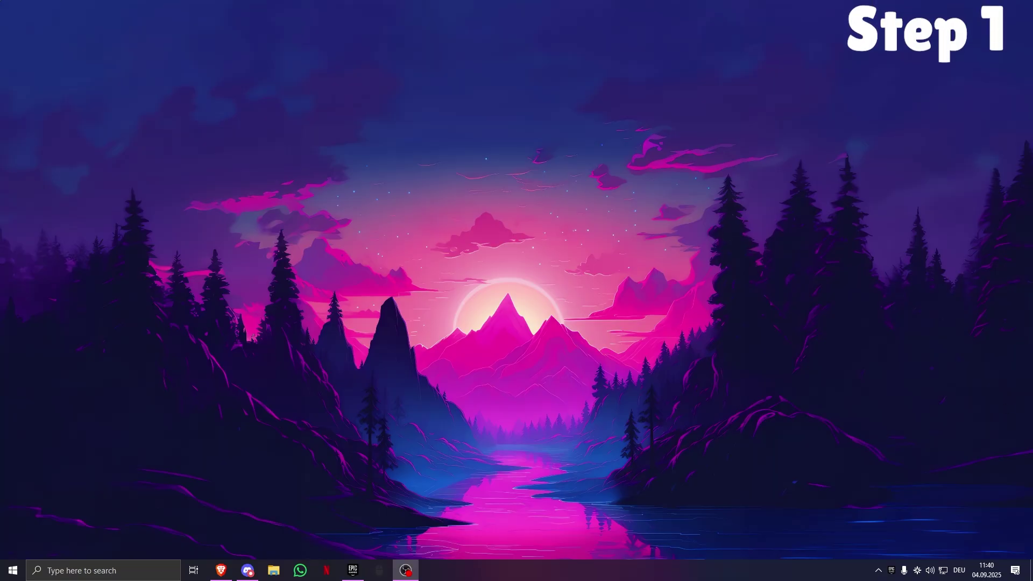
# - Switch to the Epic Games Launcher and open its Download Settings from the launcher settings
pyautogui.click(351, 574)
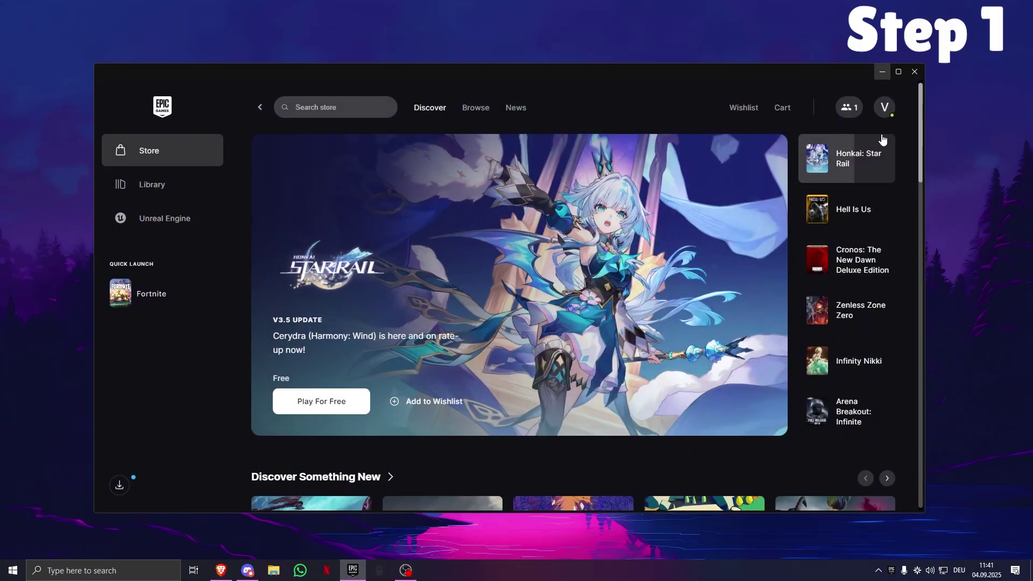
pyautogui.click(887, 112)
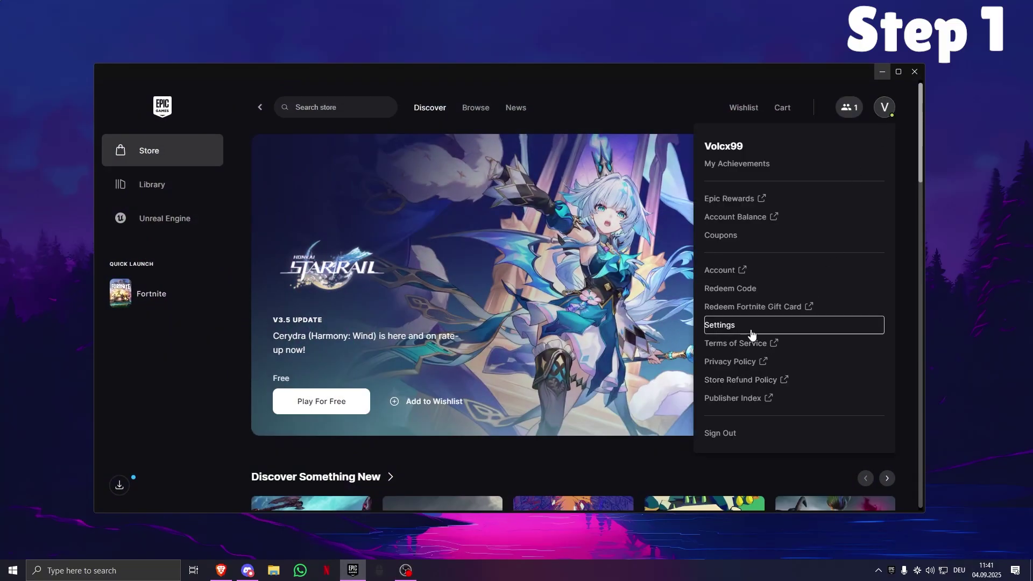
pyautogui.click(720, 325)
pyautogui.scroll(-3, 390, 350)
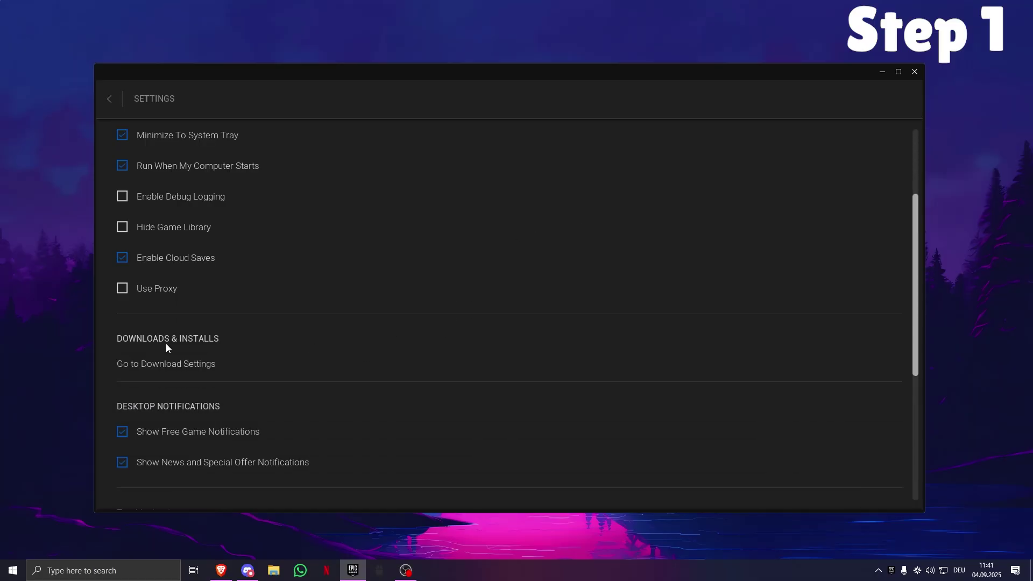
pyautogui.scroll(-1, 166, 347)
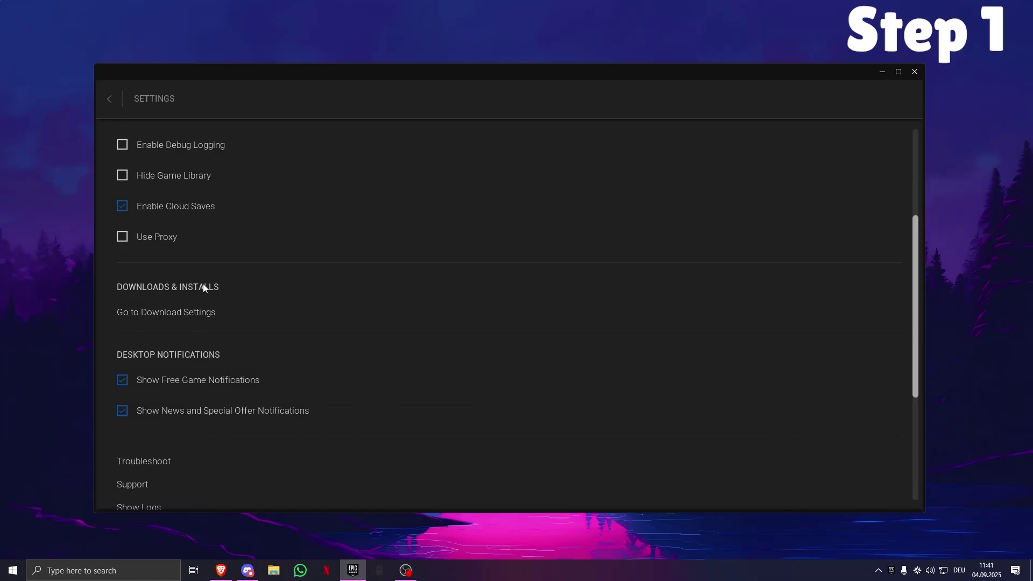
pyautogui.click(164, 319)
pyautogui.moveTo(541, 11); pyautogui.dragTo(348, 80)
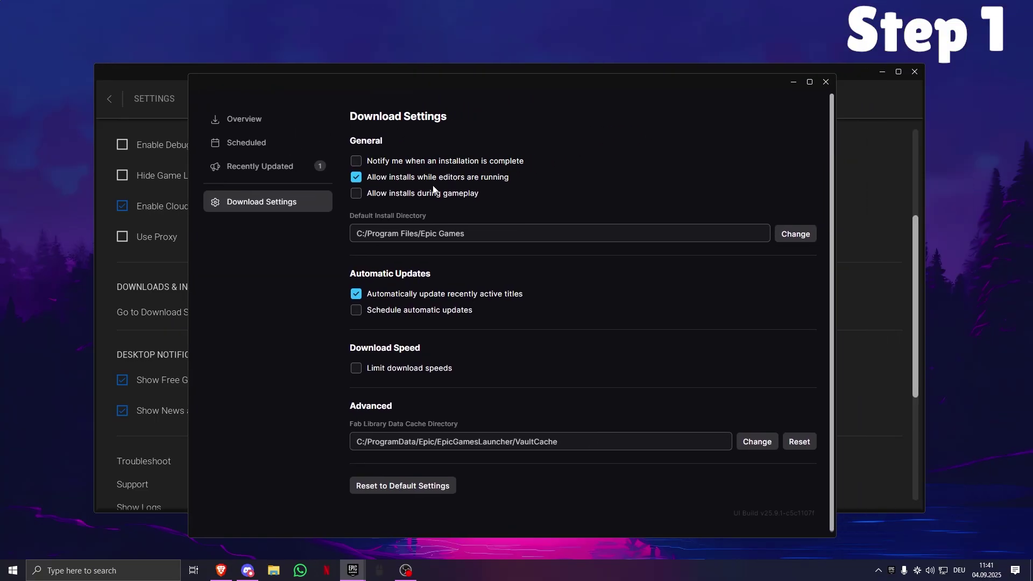
# - Enable the download speed limit, then close the Download Settings and minimise the launcher
pyautogui.click(437, 373)
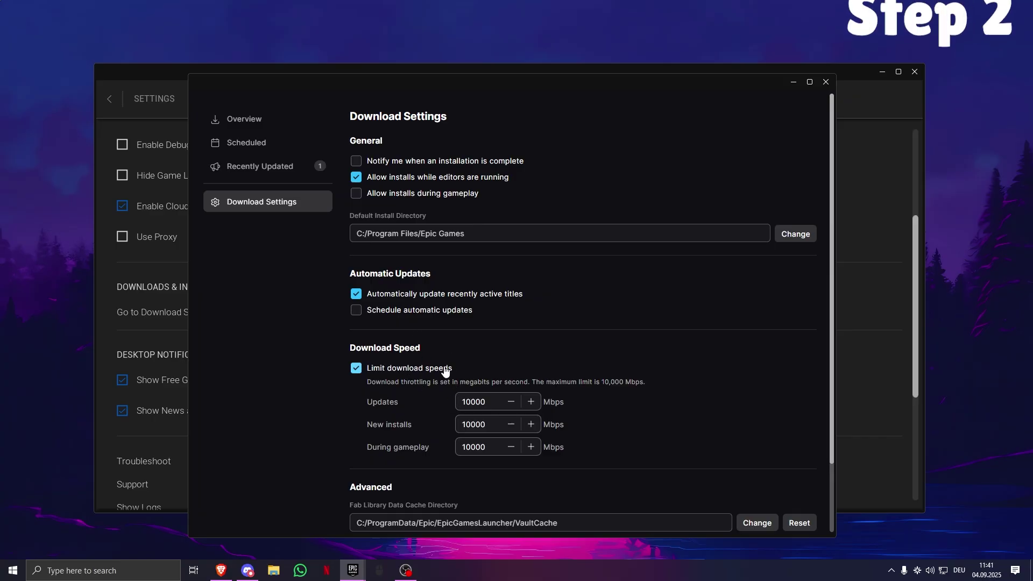
pyautogui.click(826, 82)
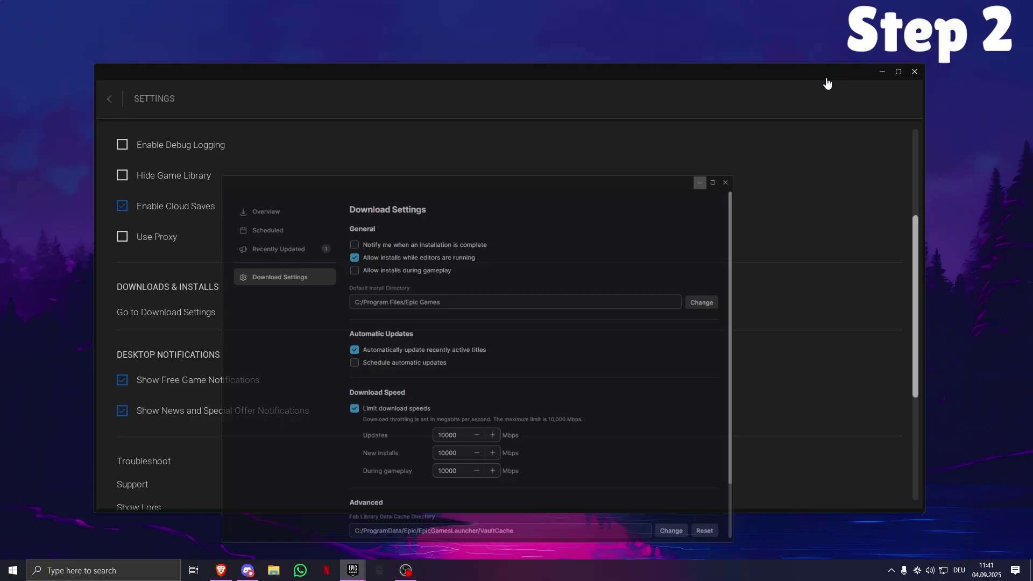
pyautogui.click(882, 72)
# - Search Windows for %localappdata% and open that folder
pyautogui.click(102, 570)
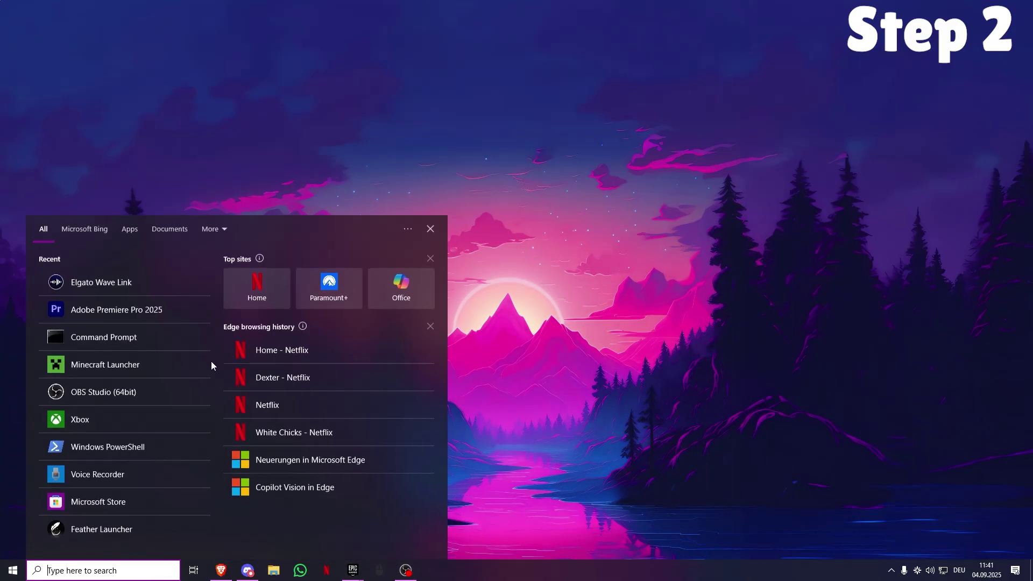
pyautogui.write('%l')
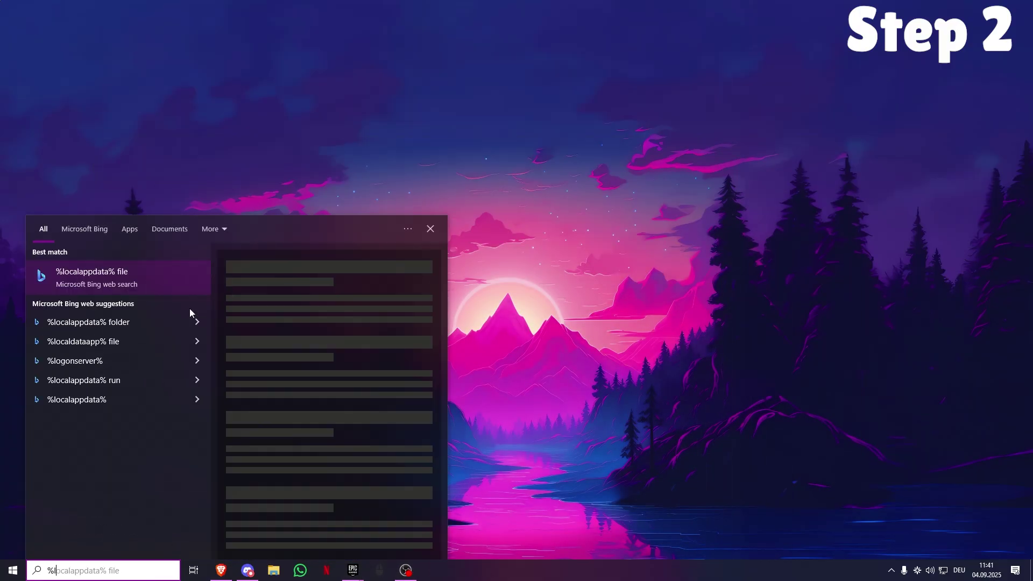
pyautogui.write('ocalapp')
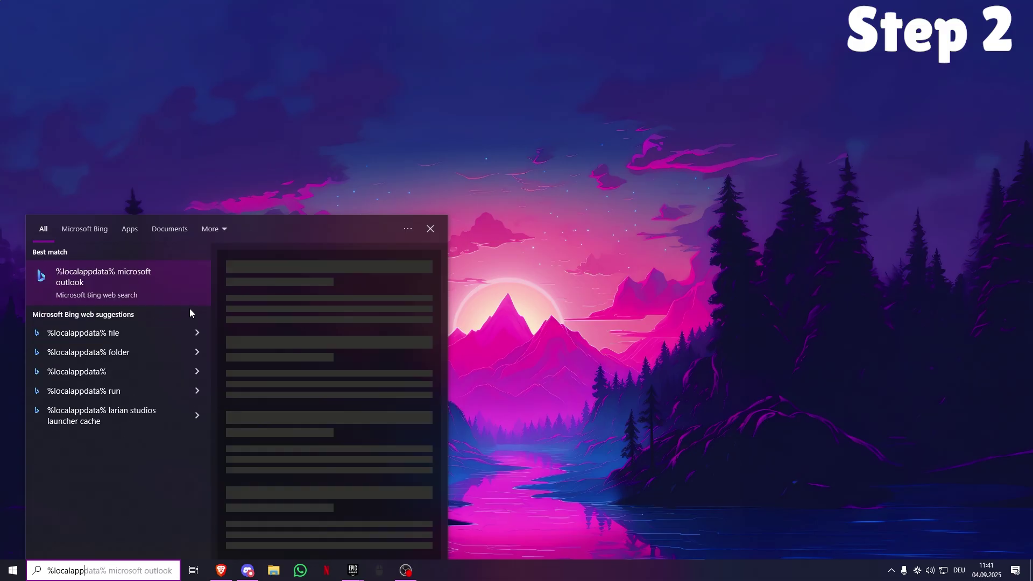
pyautogui.write('data%')
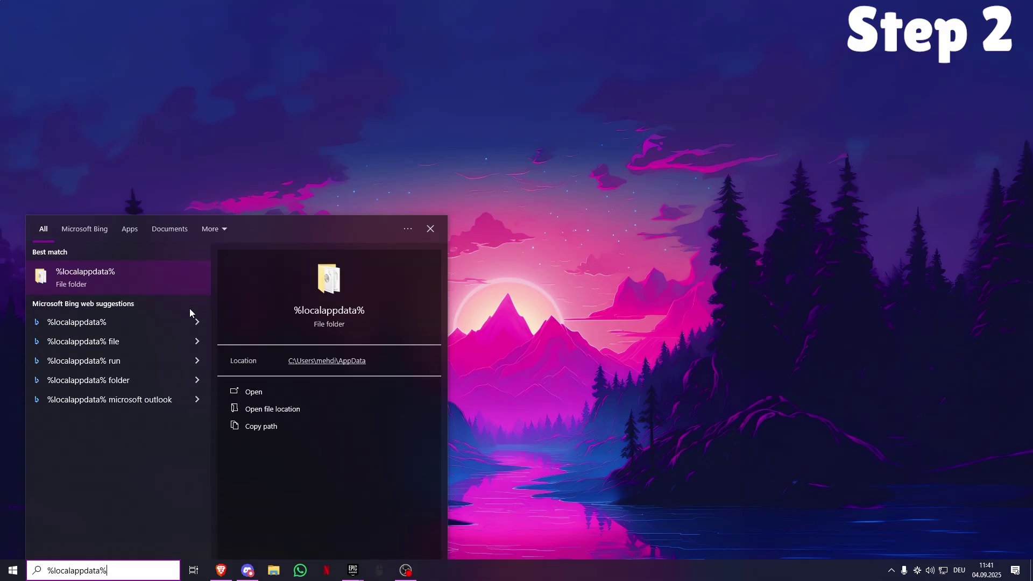
pyautogui.click(306, 387)
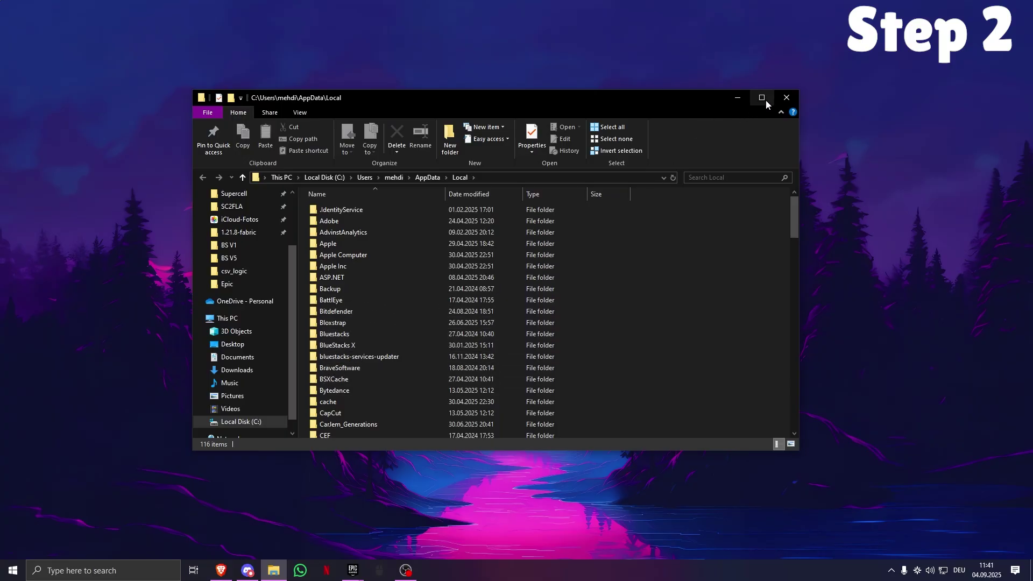
# - Open Engine.ini from the EpicGamesLauncher\Saved\Config\Windows folder inside AppData\Local
pyautogui.click(763, 98)
pyautogui.scroll(-7, 257, 318)
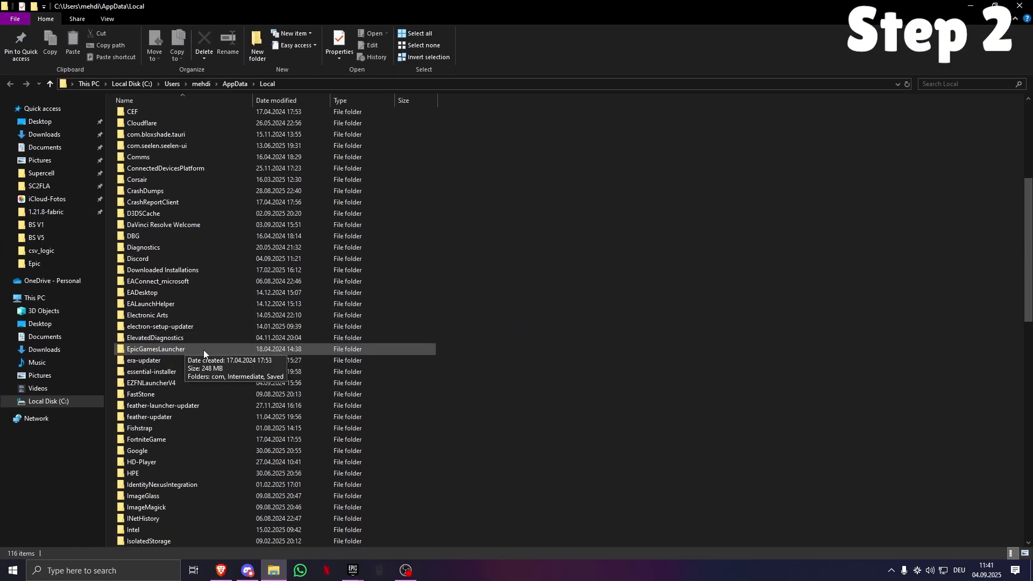
pyautogui.doubleClick(200, 348)
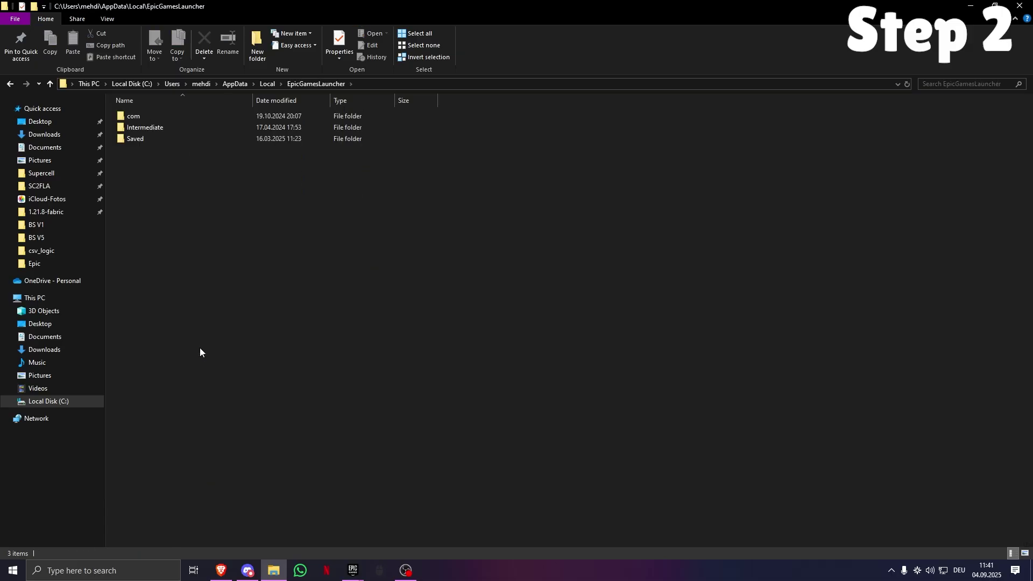
pyautogui.doubleClick(172, 138)
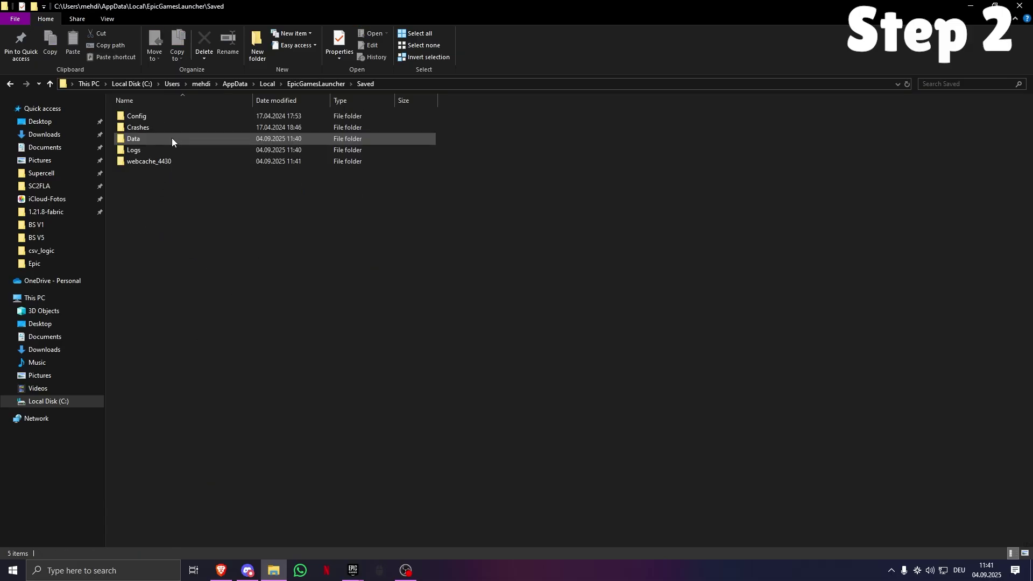
pyautogui.doubleClick(153, 117)
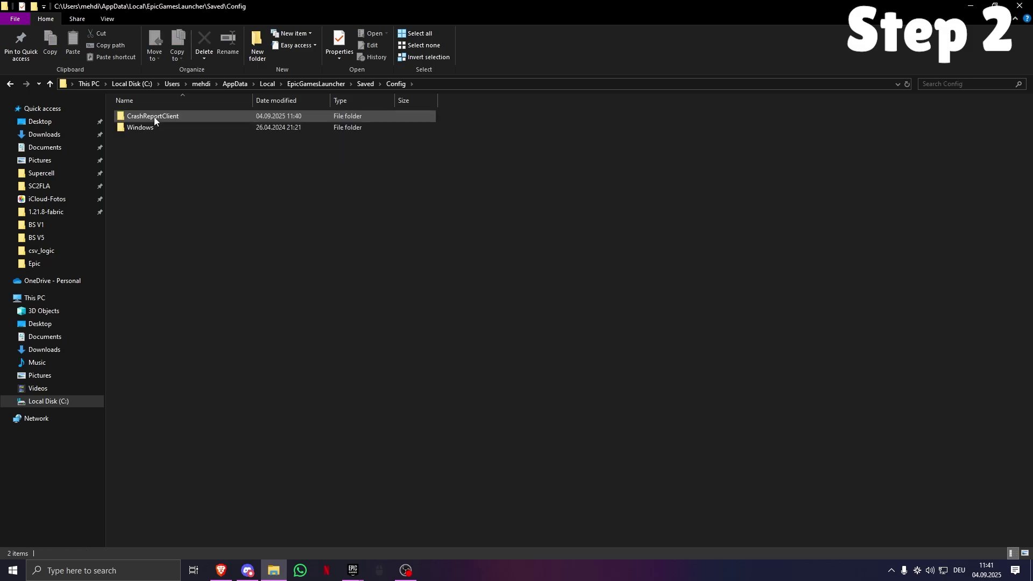
pyautogui.doubleClick(175, 128)
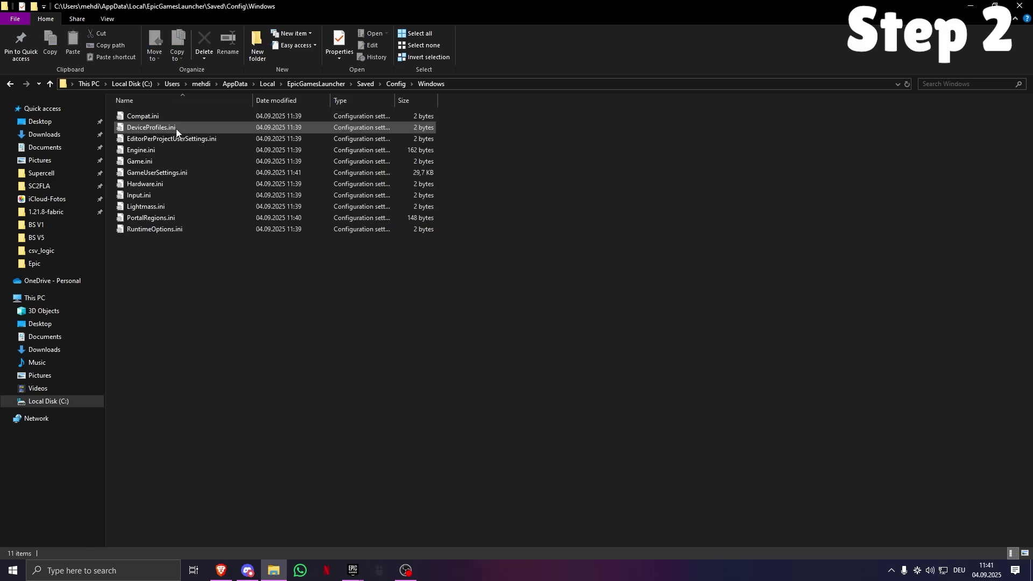
pyautogui.doubleClick(157, 150)
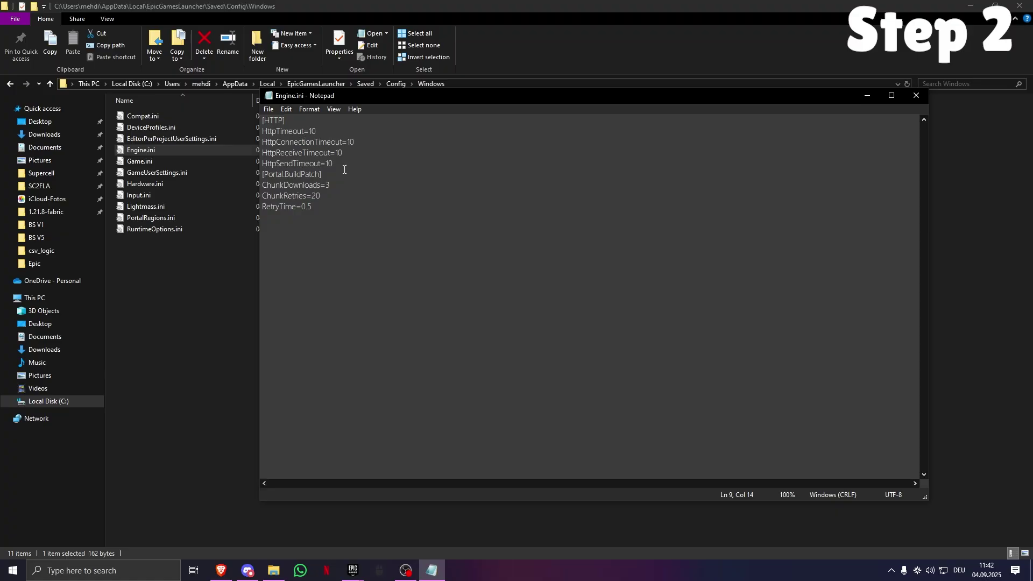
pyautogui.moveTo(323, 206); pyautogui.dragTo(402, 215)
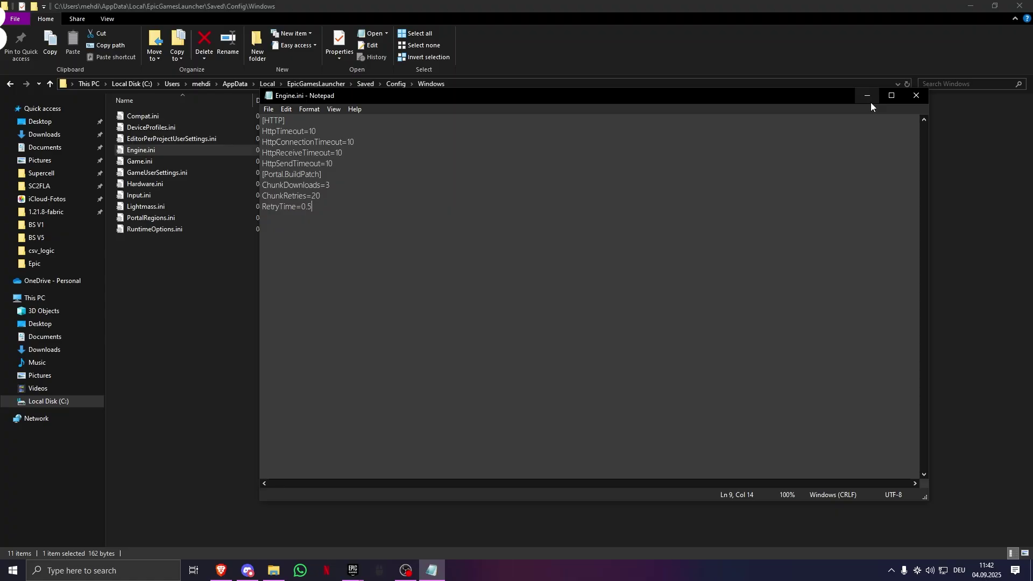
# - Show the desktop, search Windows for firewall and open Firewall & network protection
pyautogui.press('super+d')
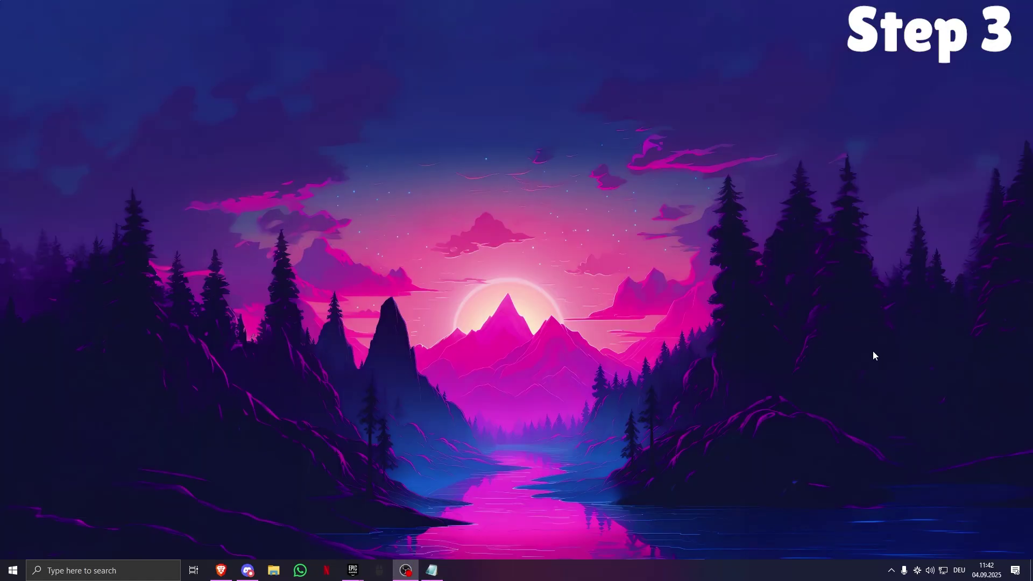
pyautogui.click(130, 577)
pyautogui.write('fireqw')
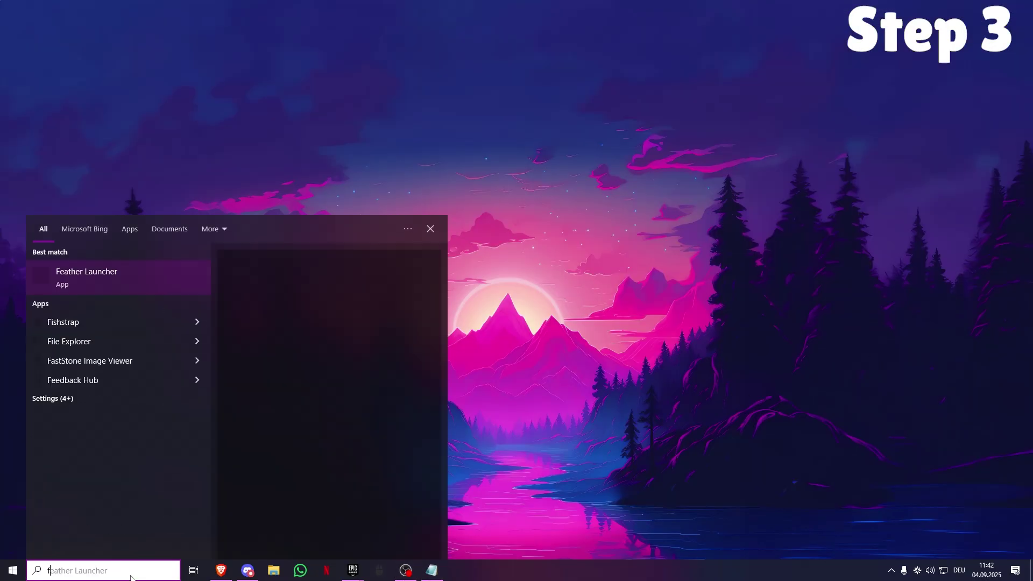
pyautogui.press('BackSpace')
pyautogui.press('BackSpace')
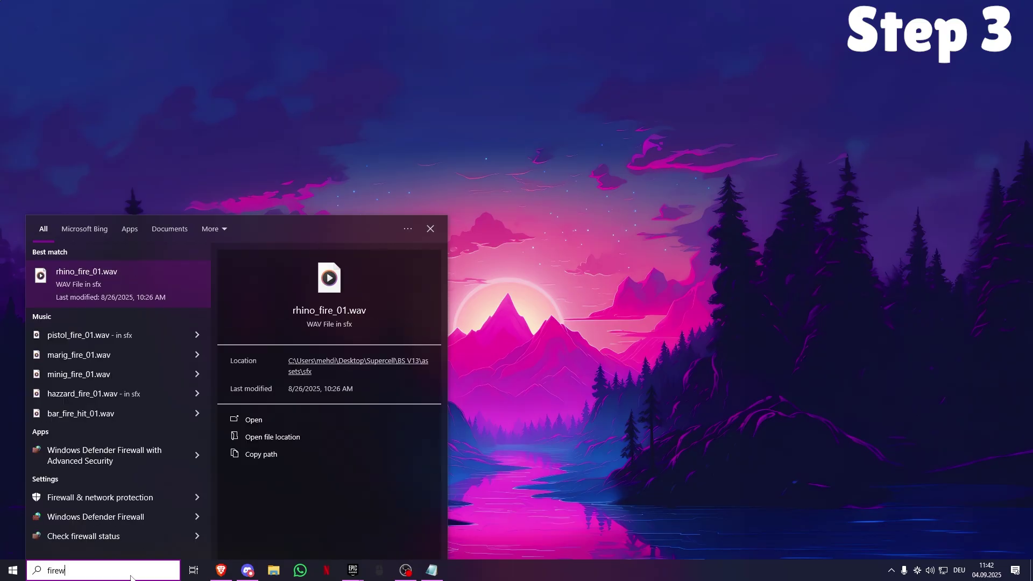
pyautogui.write('wall')
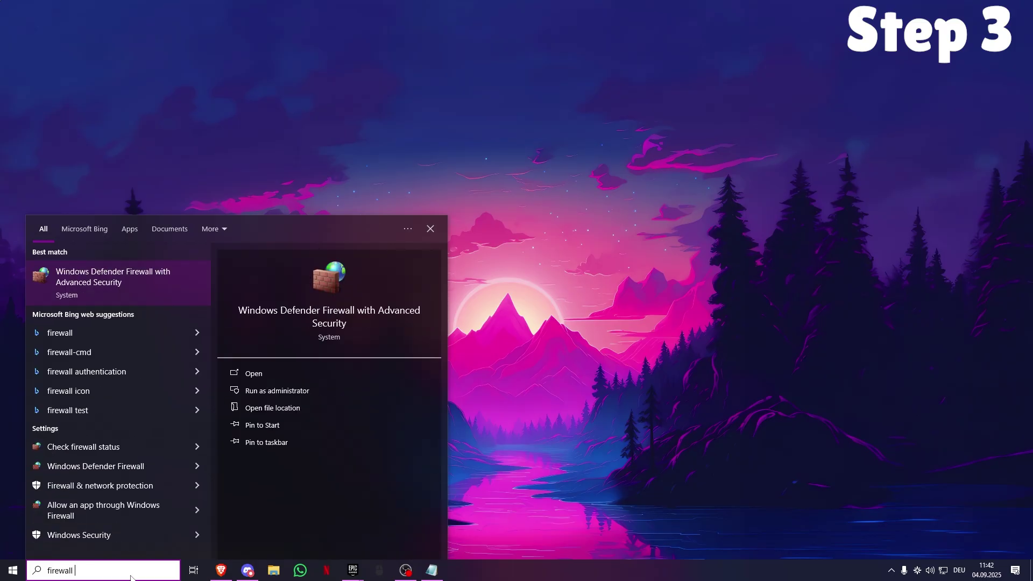
pyautogui.click(200, 487)
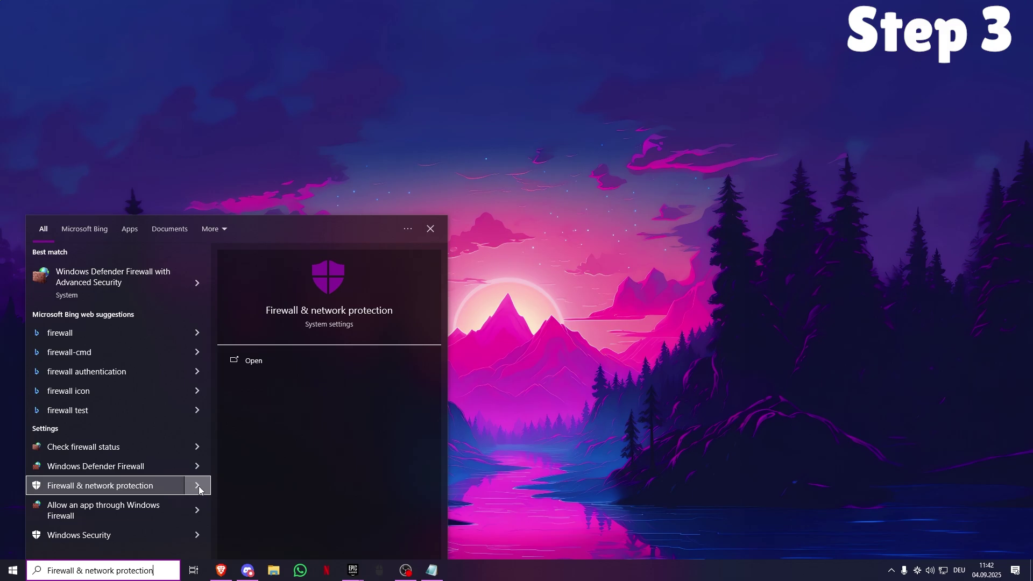
pyautogui.click(243, 359)
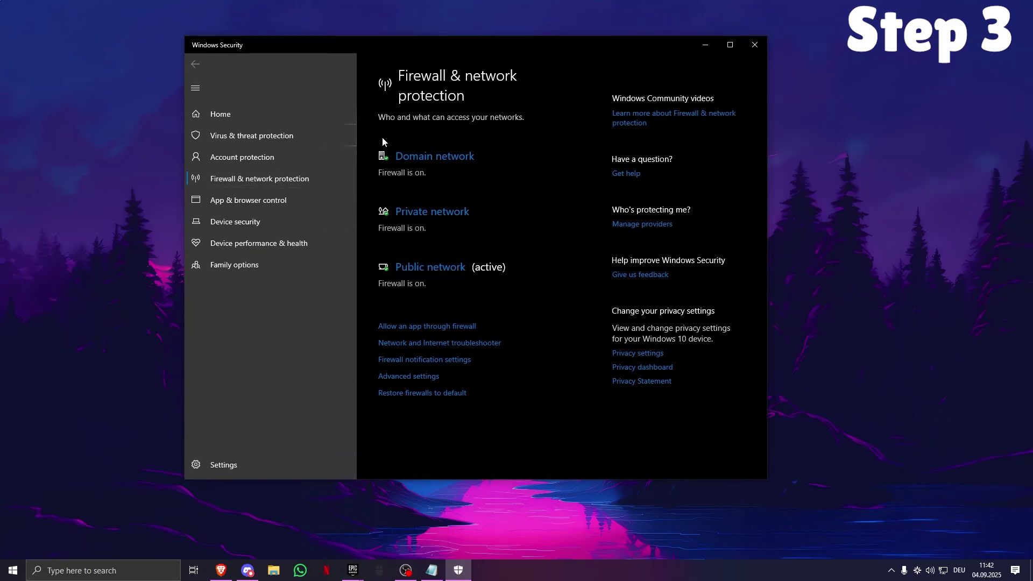
# - Bring up the Engine.ini file in Notepad and close it
pyautogui.hotkey('alt', 'Tab')
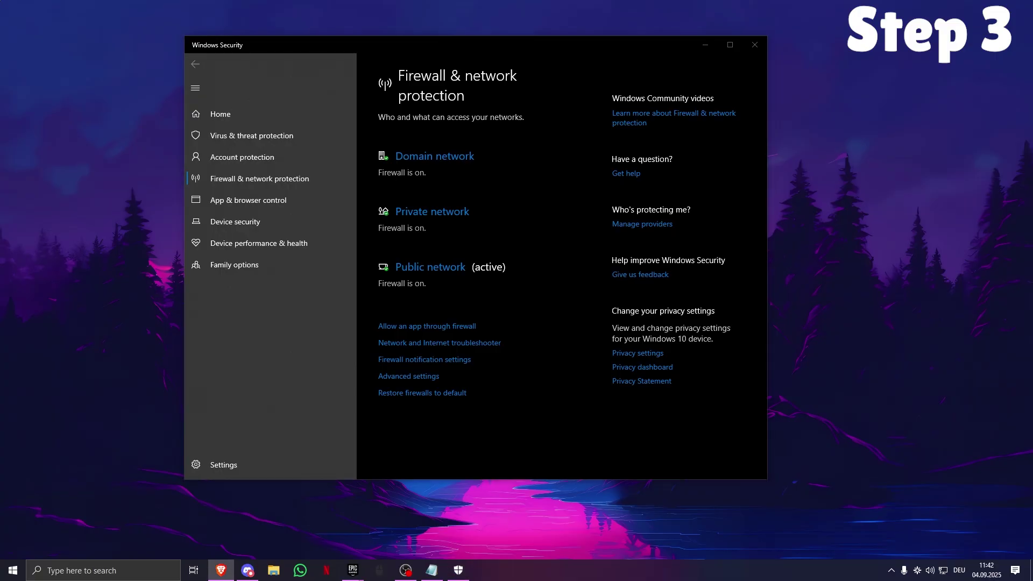
pyautogui.hotkey('alt', 'Tab')
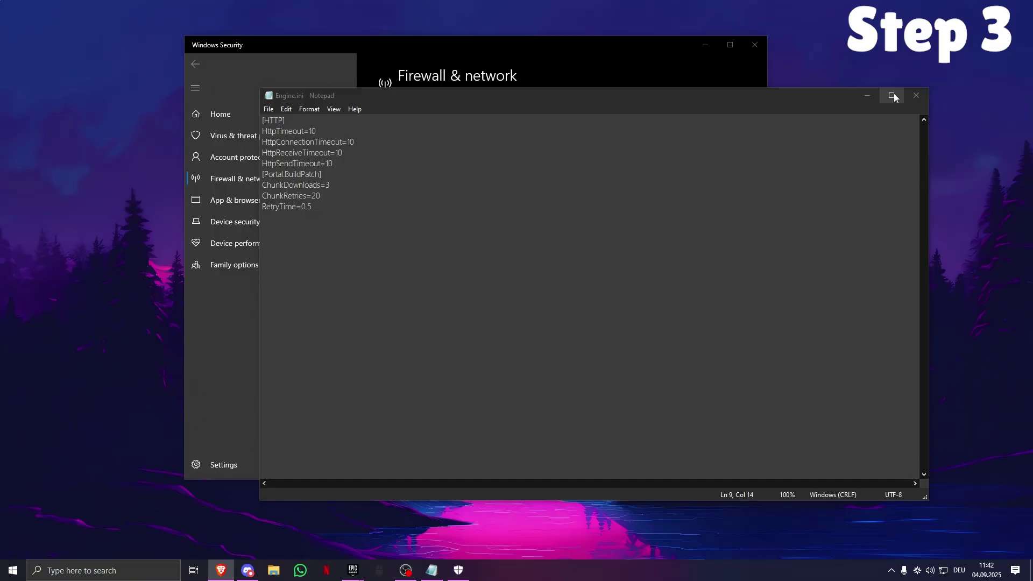
pyautogui.click(916, 95)
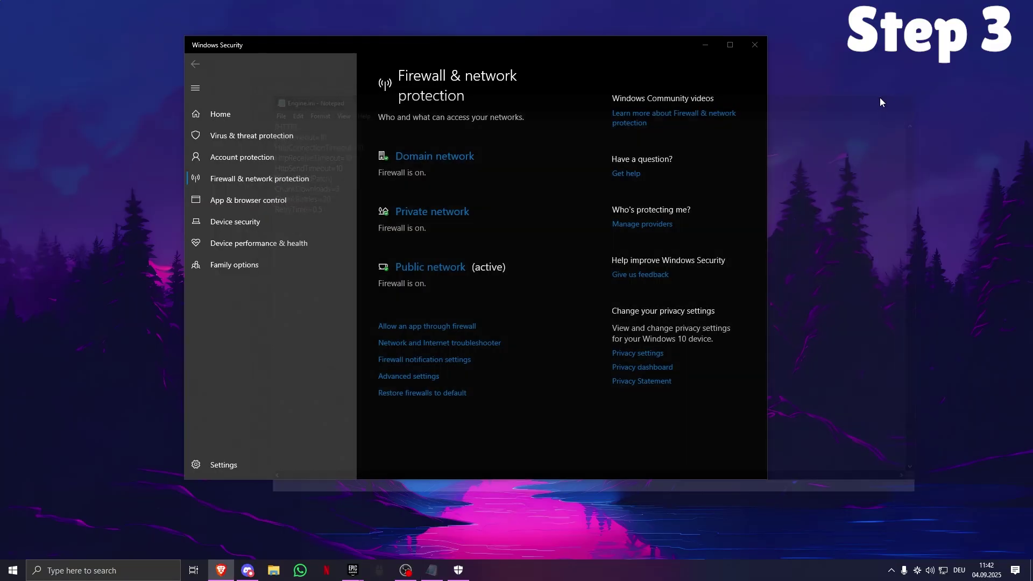
pyautogui.click(455, 328)
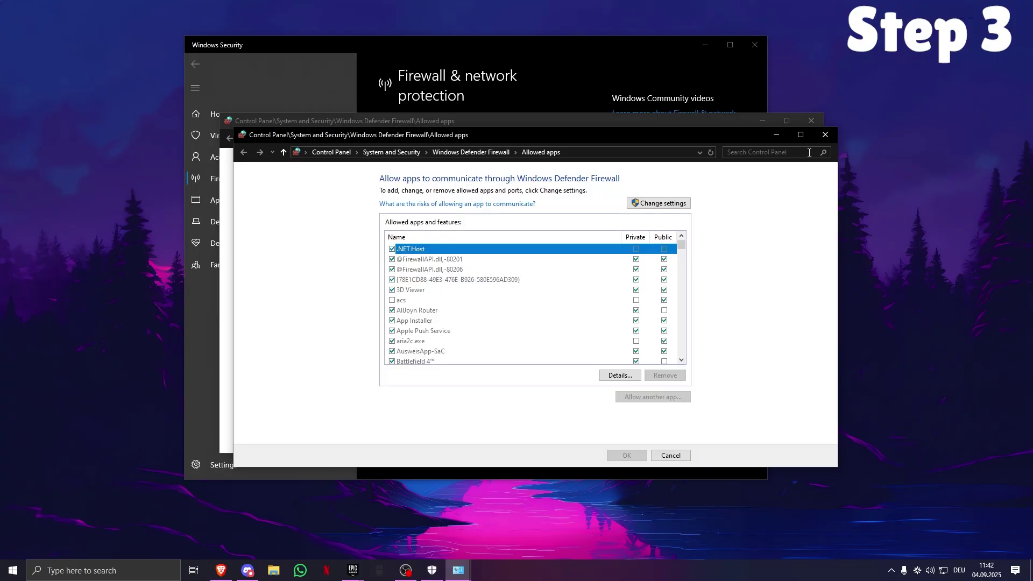
pyautogui.click(825, 134)
pyautogui.click(812, 120)
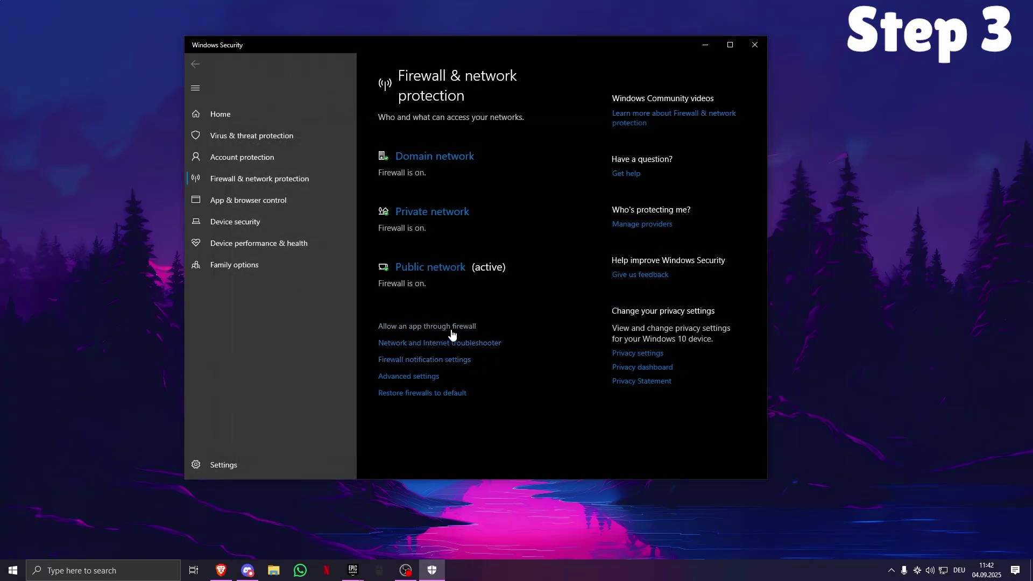
# - Open the list of apps allowed through Windows Defender Firewall and look through its entries
pyautogui.click(450, 329)
pyautogui.click(452, 328)
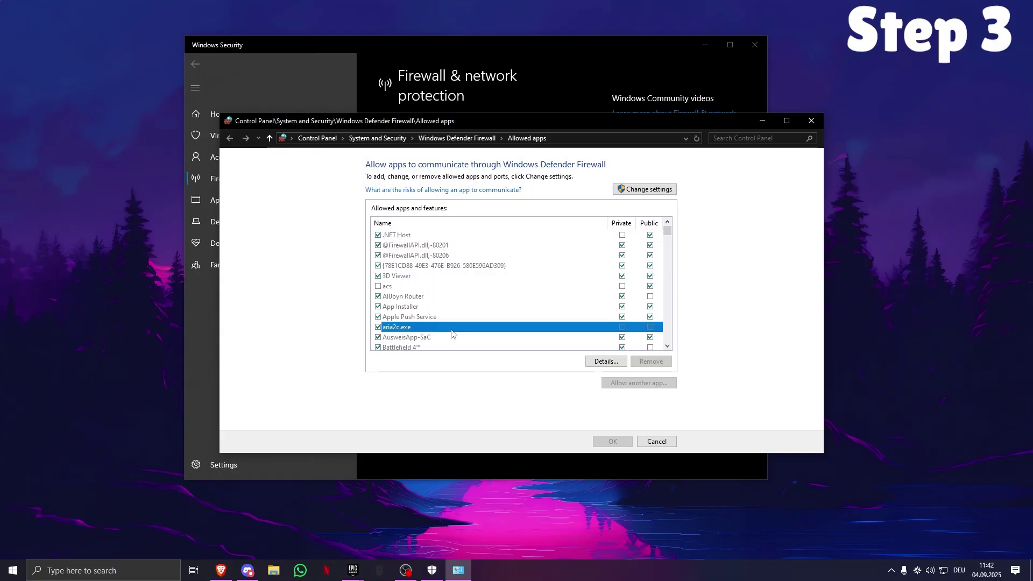
pyautogui.scroll(-3, 468, 303)
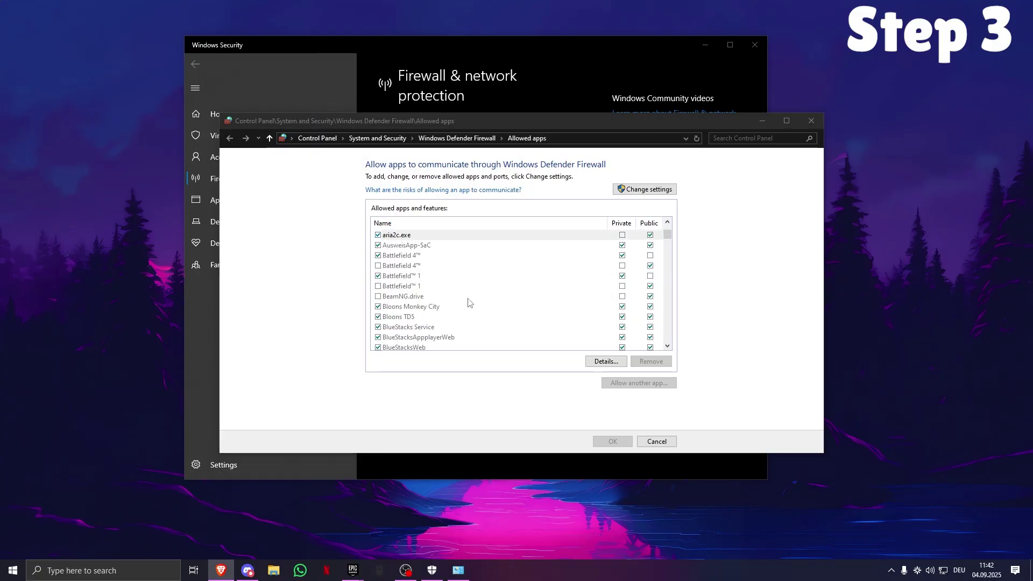
pyautogui.scroll(3, 480, 311)
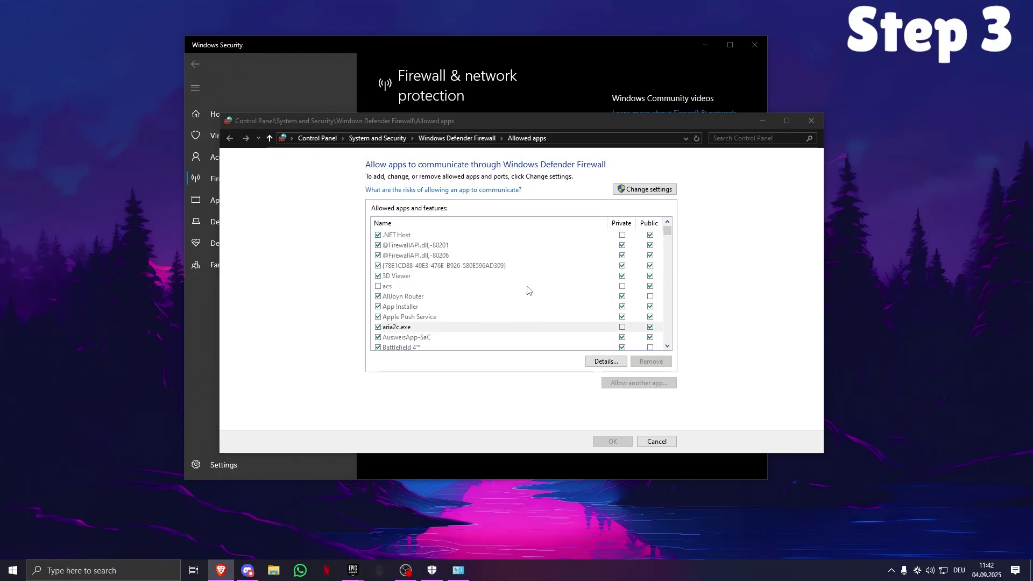
# - Unlock the allowed apps list for changes and start browsing for another app to allow through the firewall
pyautogui.click(645, 191)
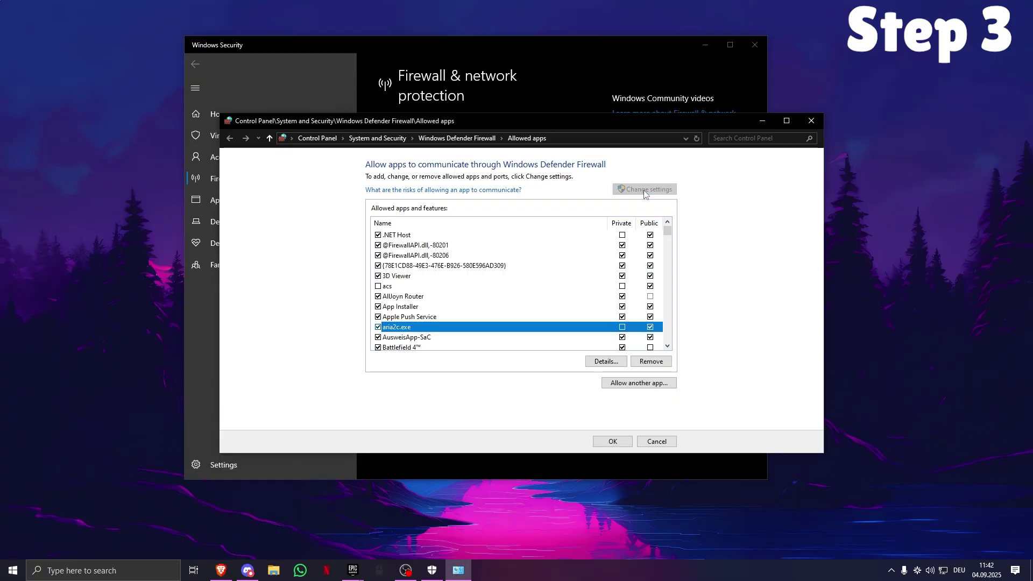
pyautogui.scroll(-4, 640, 318)
pyautogui.scroll(4, 640, 318)
pyautogui.click(659, 383)
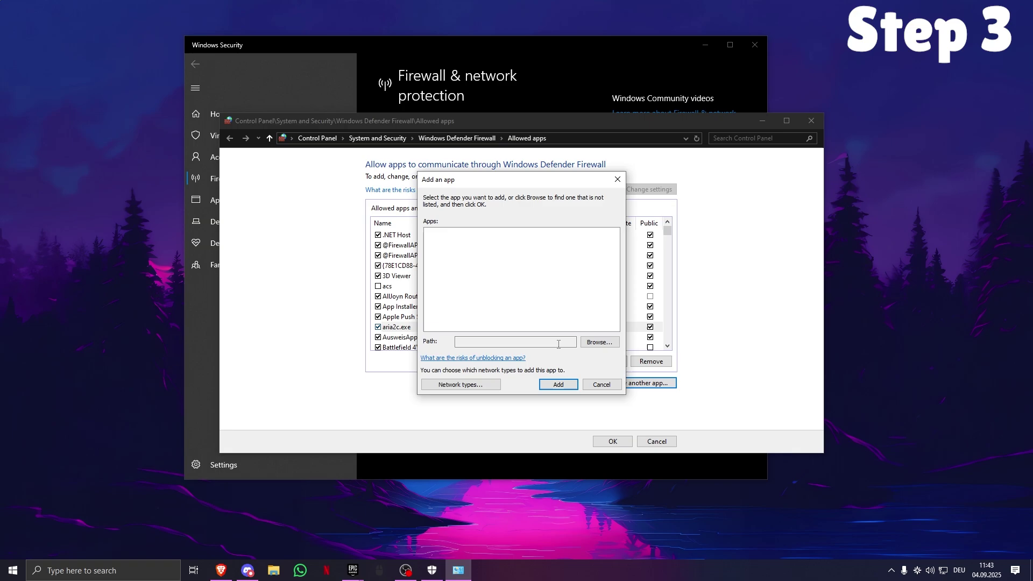
pyautogui.click(599, 342)
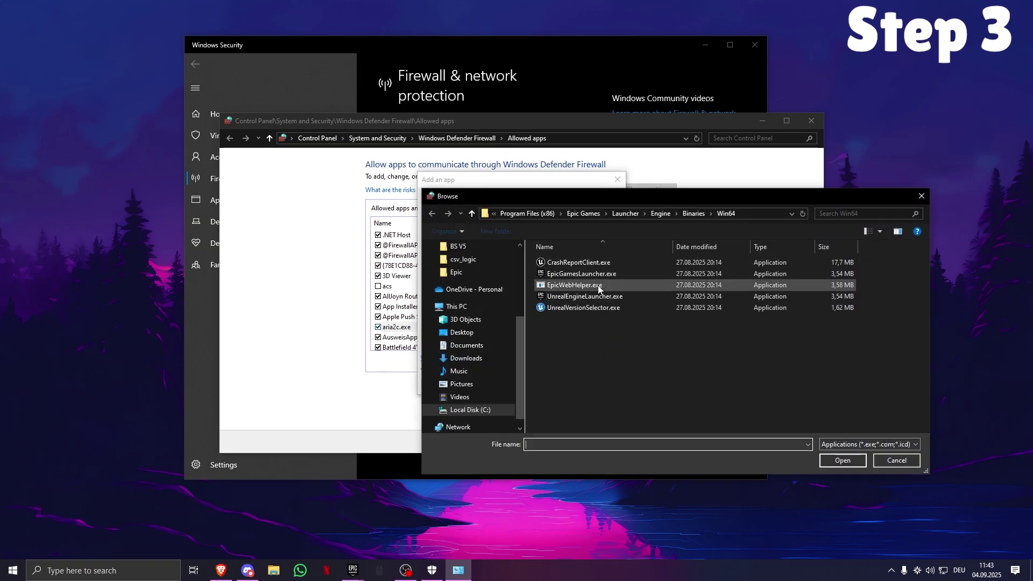
# - Choose EpicGamesLauncher.exe from C:\Program Files (x86)\Epic Games\Launcher\Engine\Binaries\Win64 as the app to allow
pyautogui.click(744, 212)
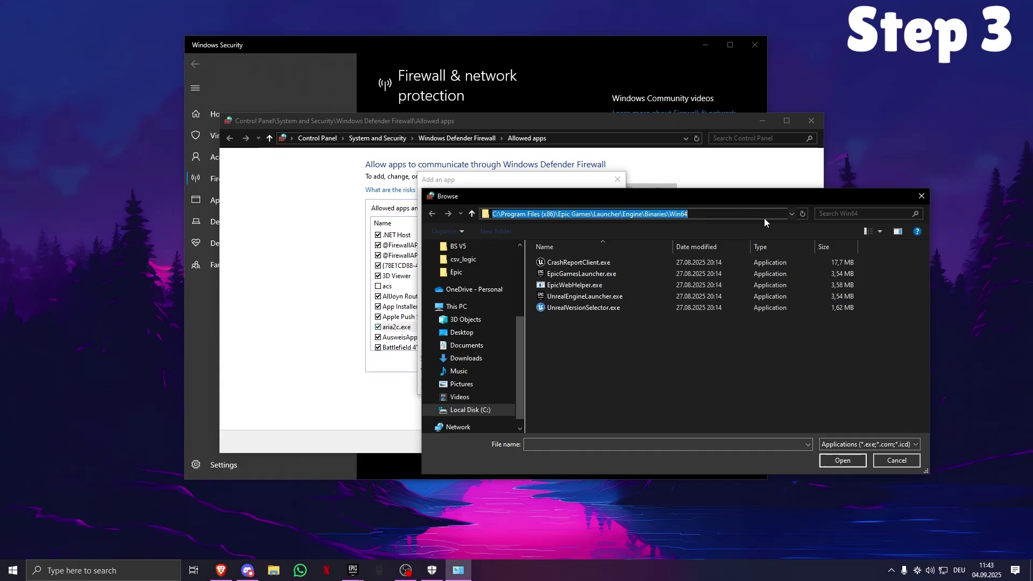
pyautogui.click(580, 381)
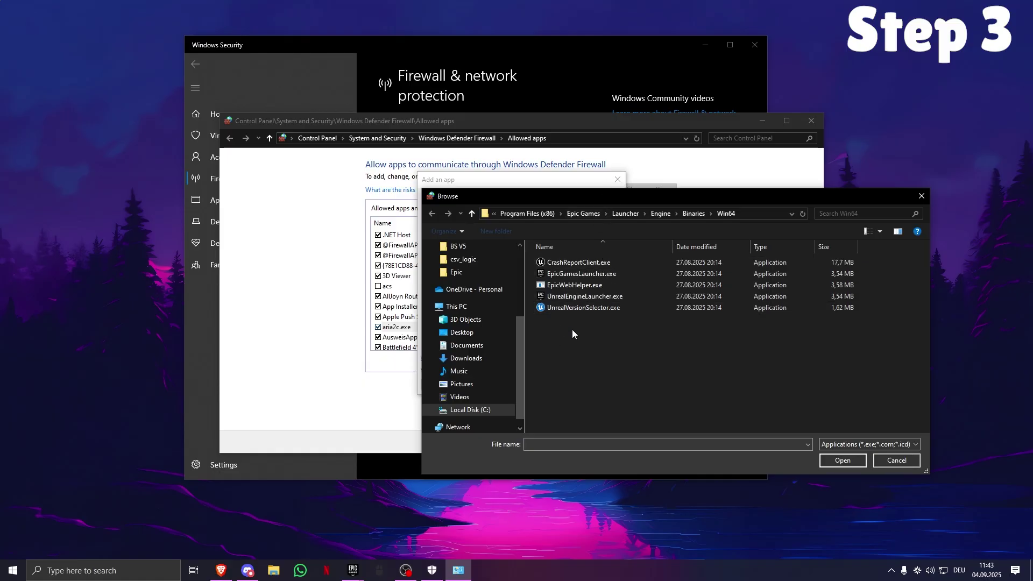
pyautogui.click(582, 276)
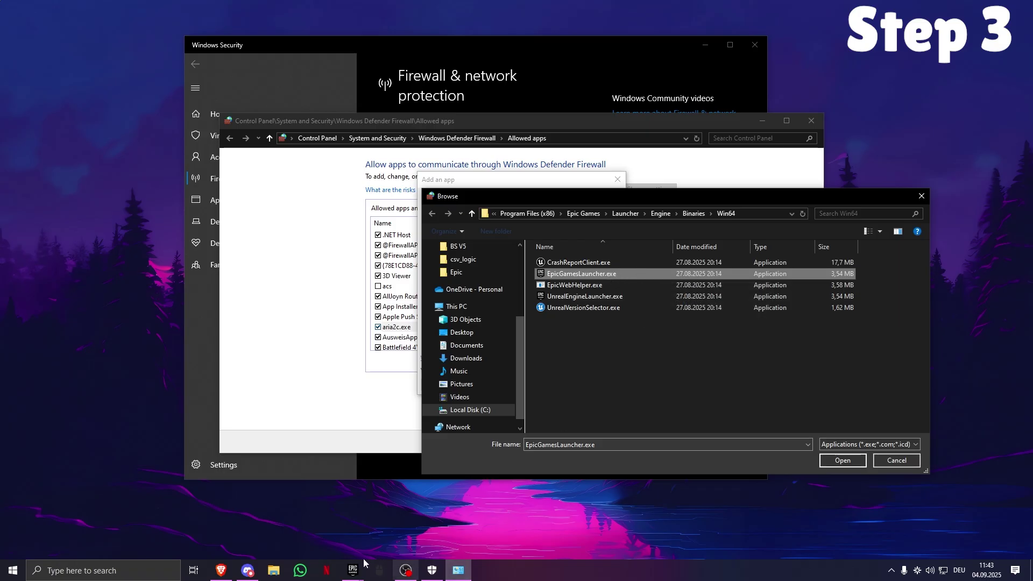
pyautogui.moveTo(363, 560)
pyautogui.click(385, 512)
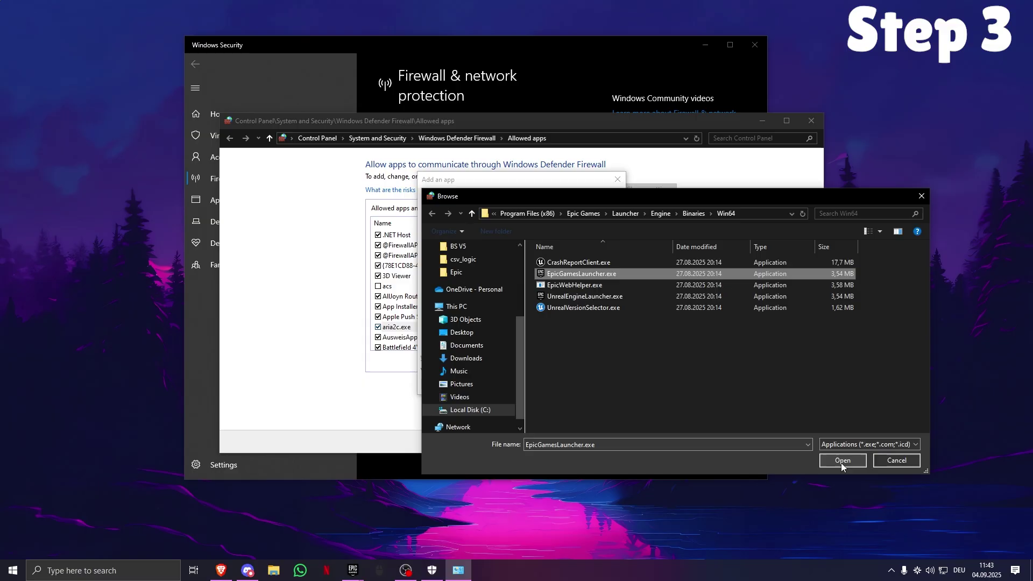
pyautogui.click(841, 462)
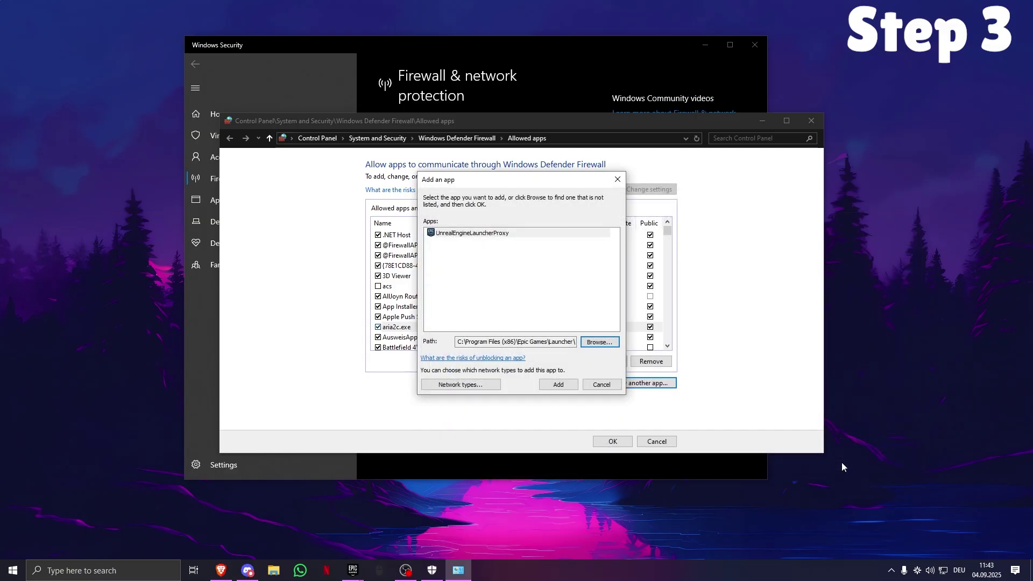
# - Try to add the chosen launcher app to the firewall's allowed apps, then leave the firewall windows for the desktop
pyautogui.click(554, 386)
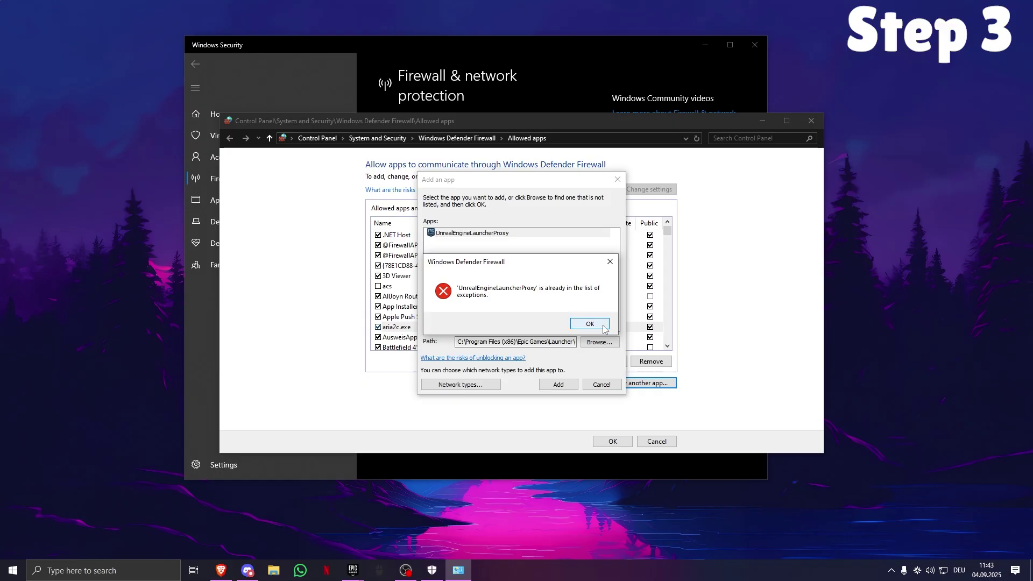
pyautogui.click(603, 326)
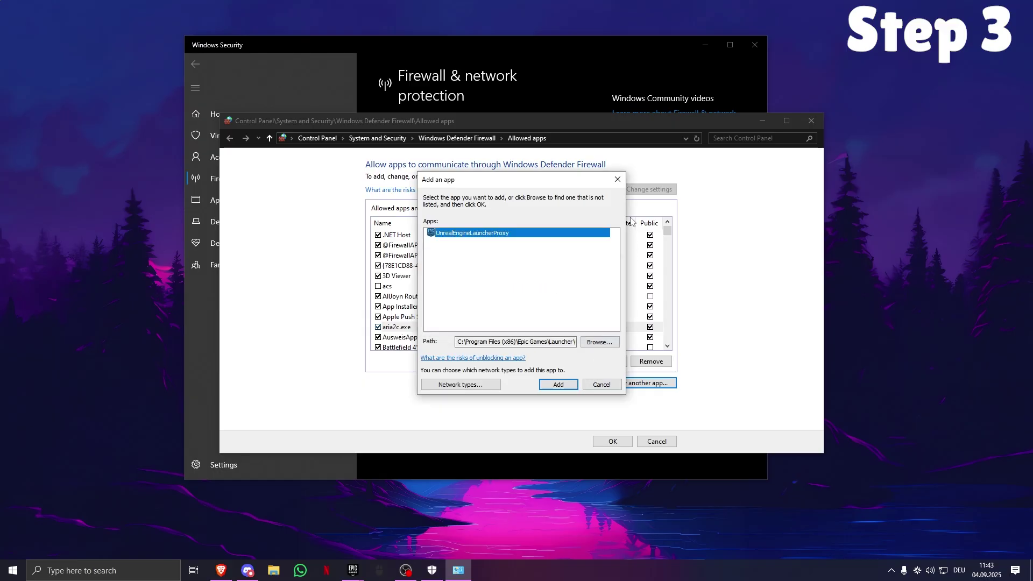
pyautogui.click(618, 179)
pyautogui.hotkey('alt', 'Tab')
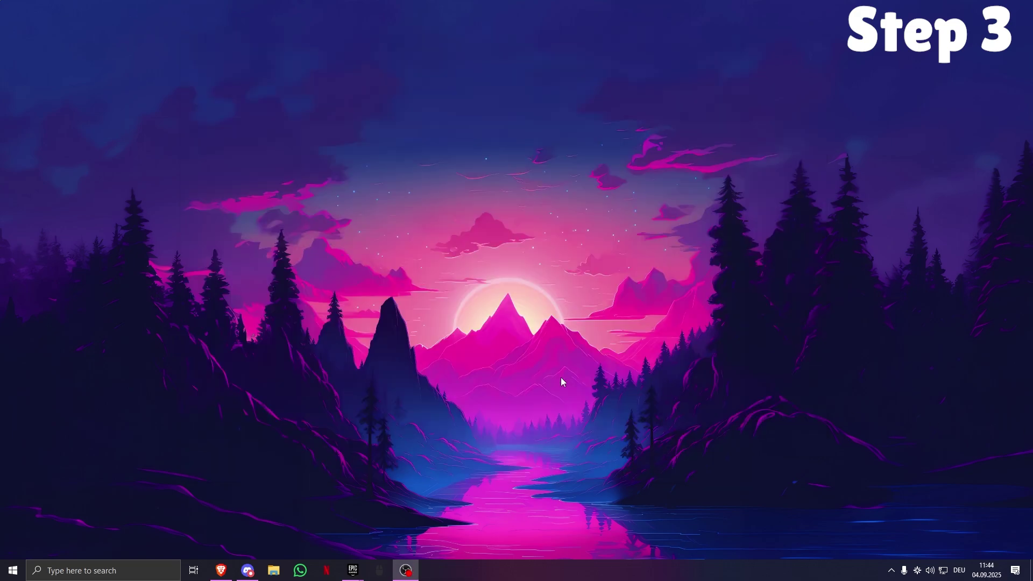
# - Search Windows for device, open Device Manager maximized and expand the Network adapters category
pyautogui.click(104, 565)
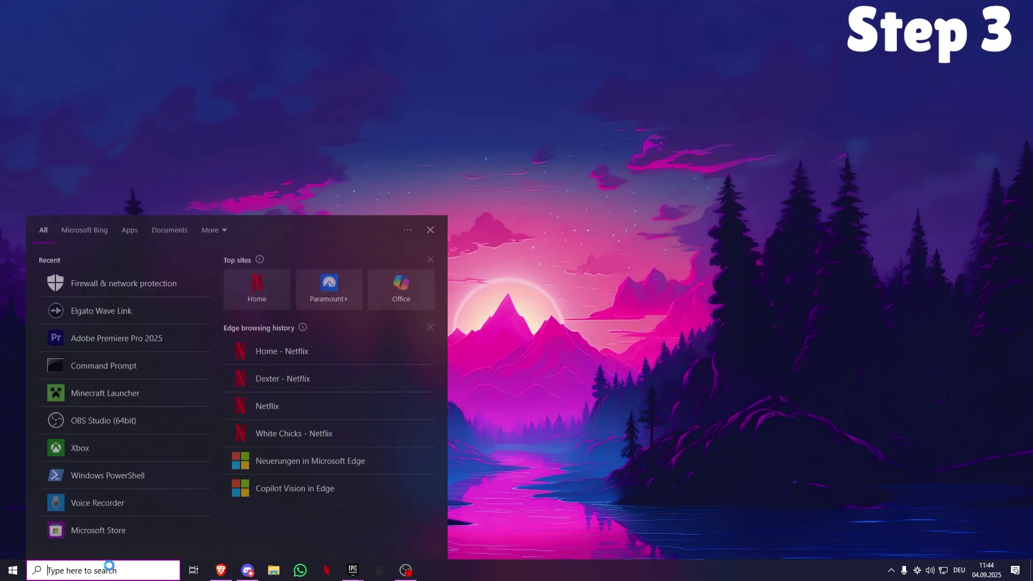
pyautogui.write('device')
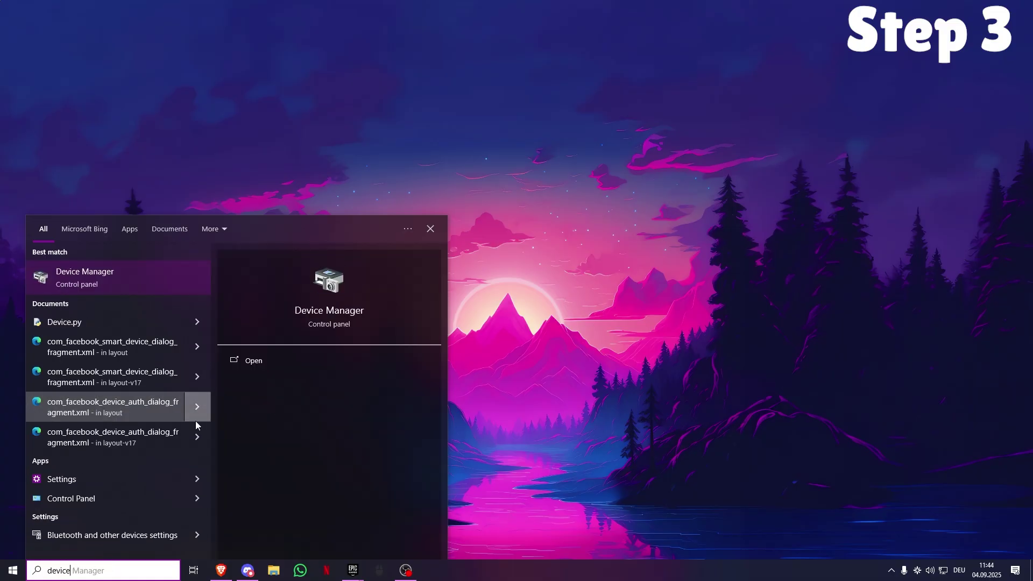
pyautogui.click(285, 366)
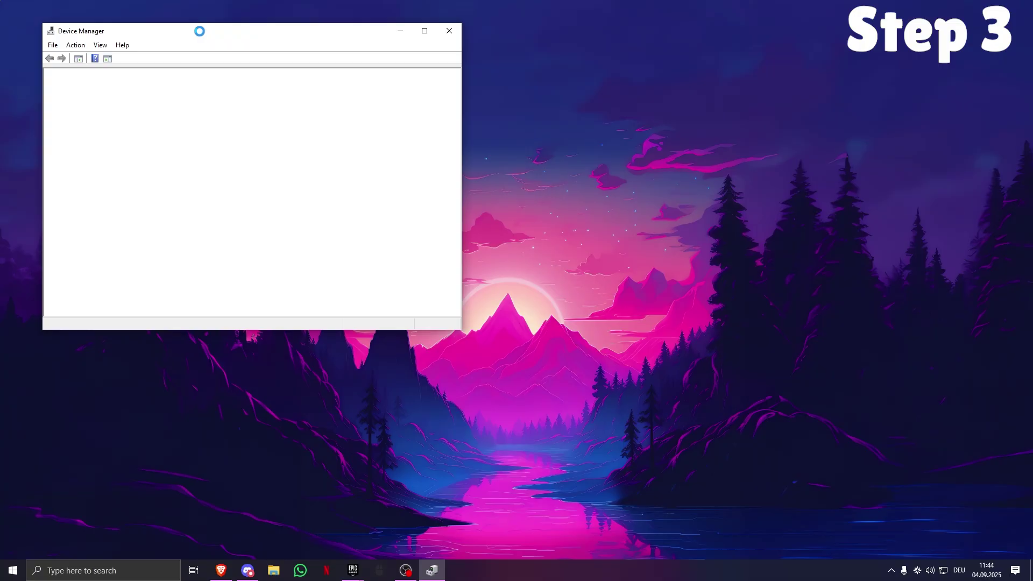
pyautogui.click(424, 31)
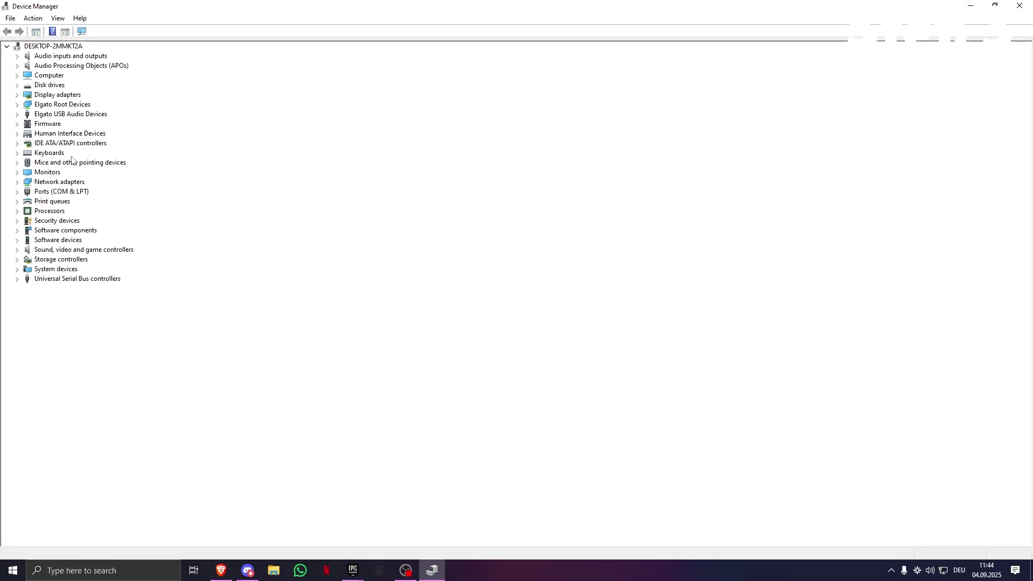
pyautogui.click(17, 183)
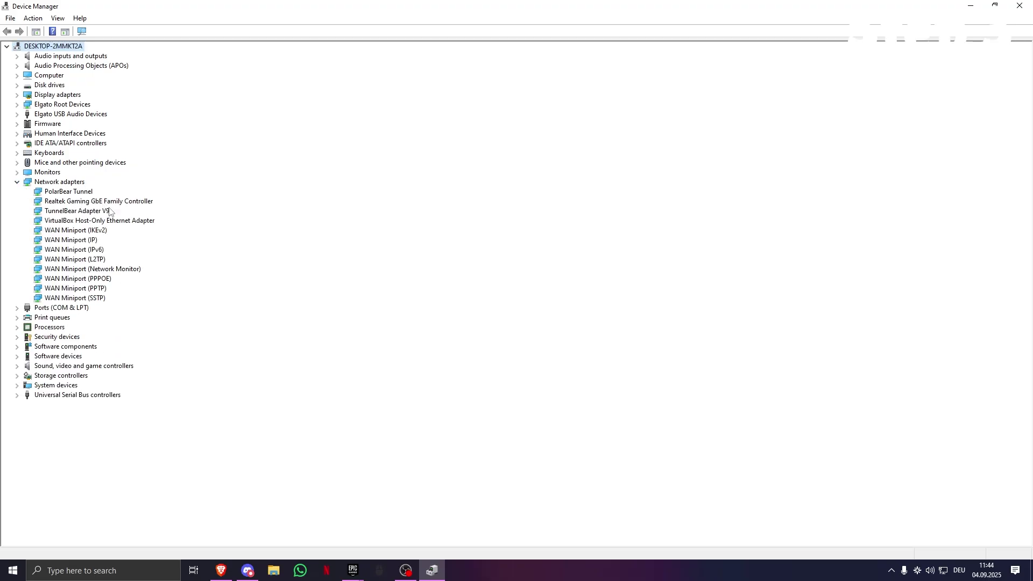
# - Run an automatic driver update search for the Realtek Gaming GbE Family Controller and close Device Manager
pyautogui.hotkey('alt', 'Tab')
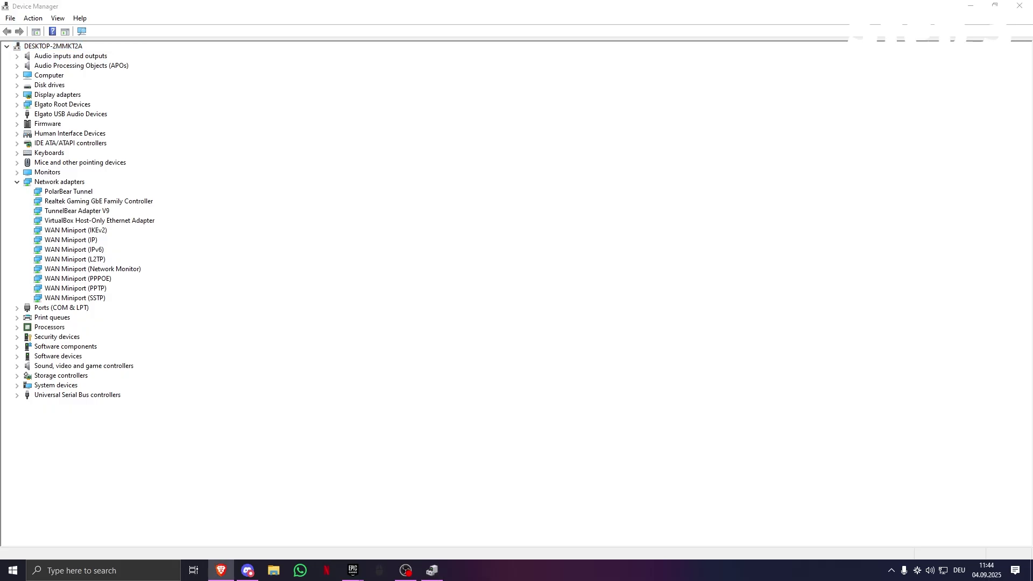
pyautogui.rightClick(95, 202)
pyautogui.click(116, 209)
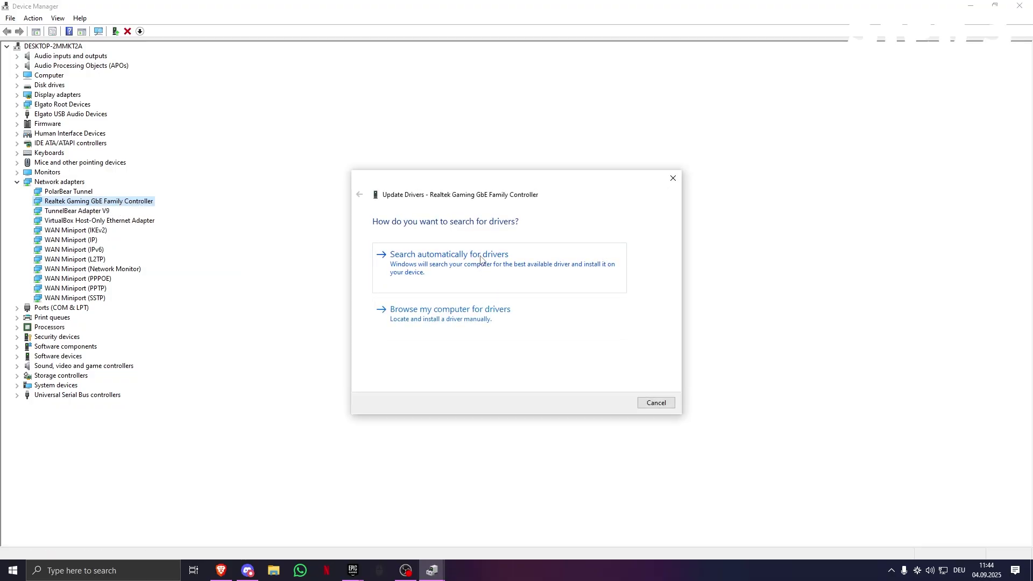
pyautogui.click(481, 260)
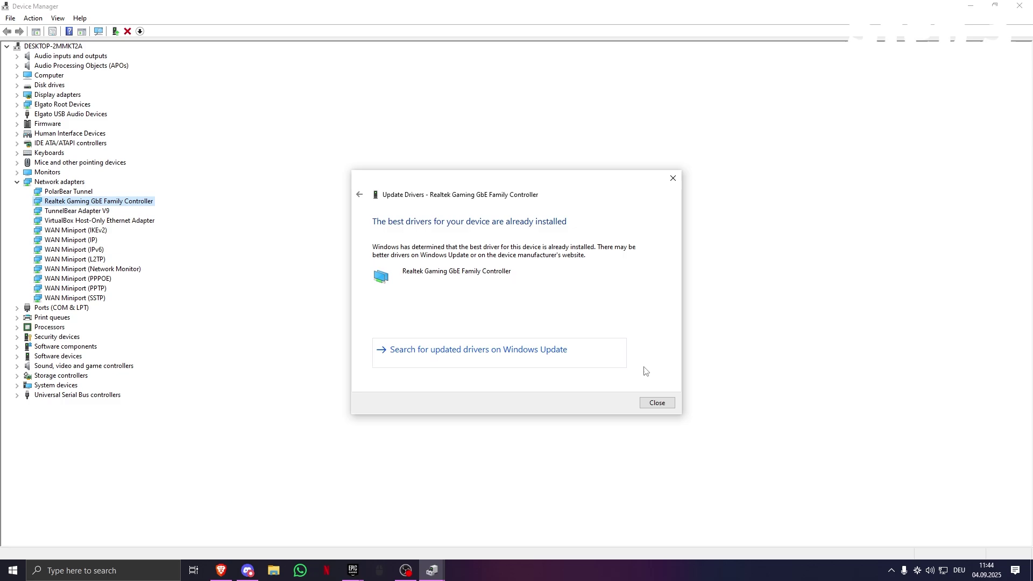
pyautogui.click(665, 403)
pyautogui.click(1020, 6)
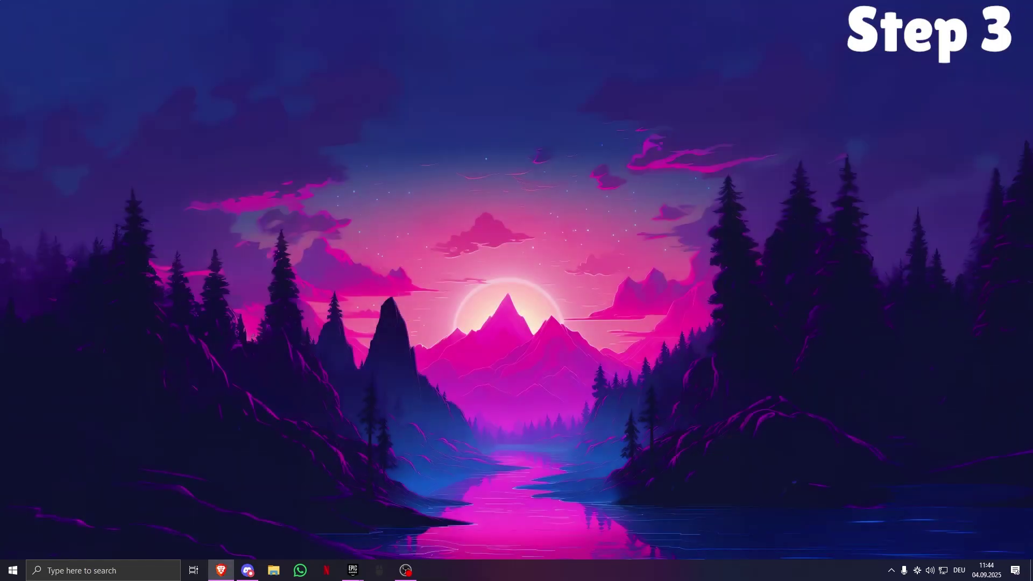
pyautogui.click(405, 570)
pyautogui.click(405, 570)
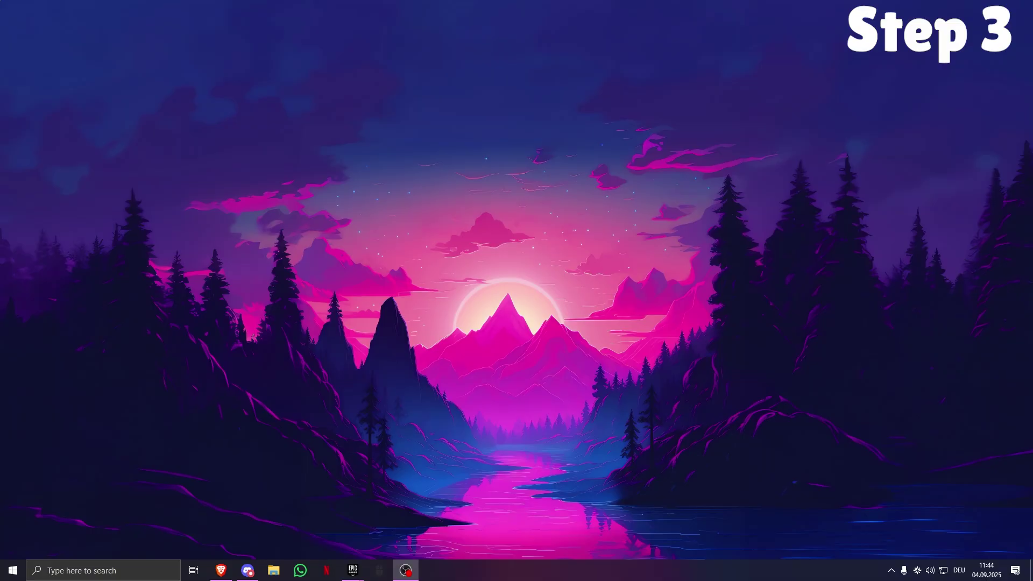